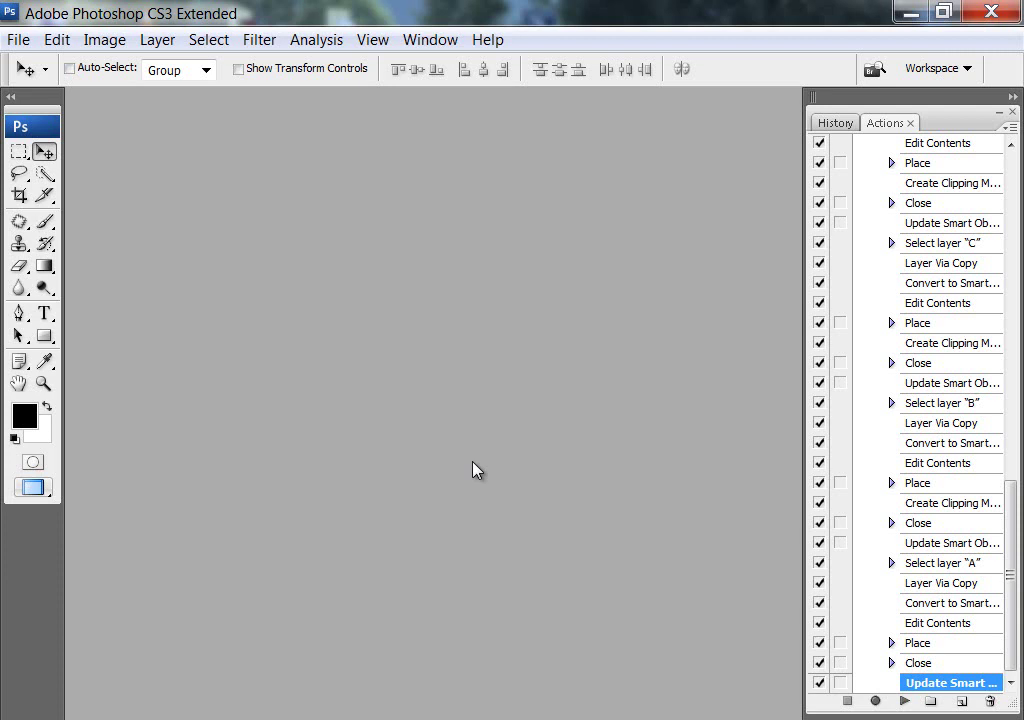
Step: Collapse Action 1 so the Actions list shows only Set 1 and Action 1
drag(1015, 530, 1012, 200)
click(930, 145)
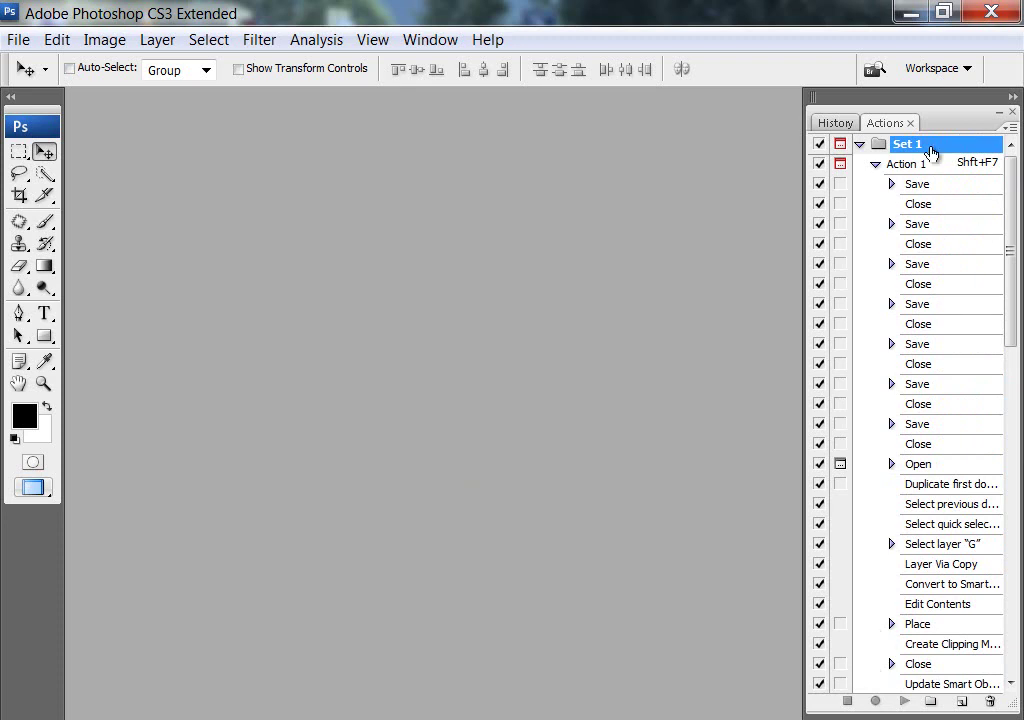
click(876, 164)
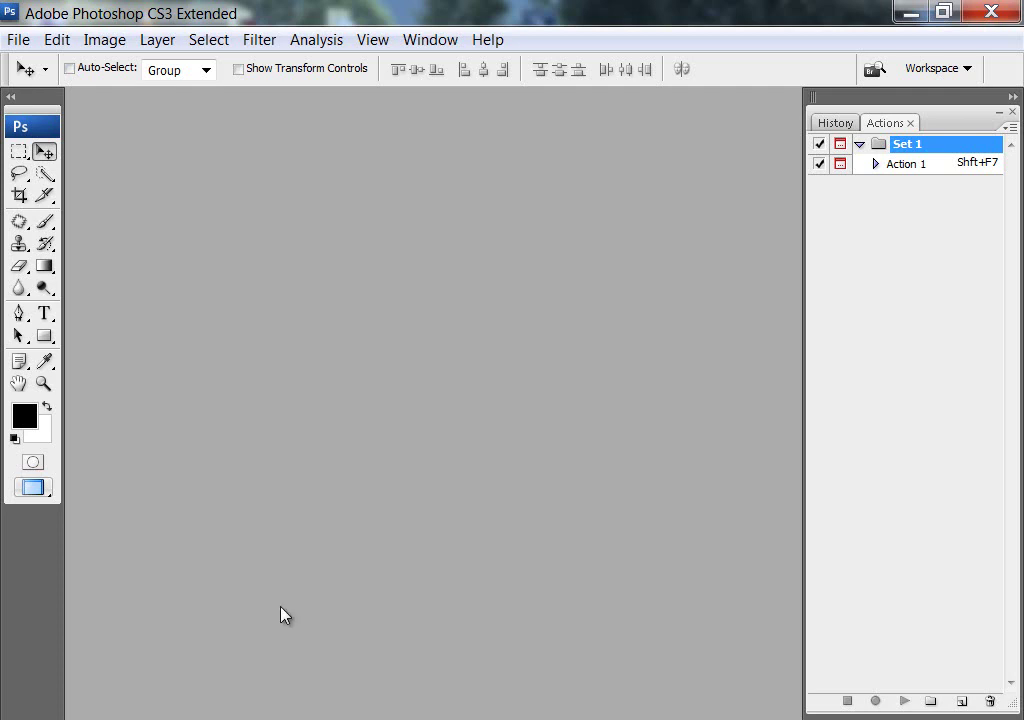
Step: Select six wedding photos, starting with 443B6249 copy, in the Index folder and open them in Photoshop
click(700, 610)
click(457, 310)
scroll(430, 515, down, 3)
scroll(430, 515, up, 3)
click(283, 300)
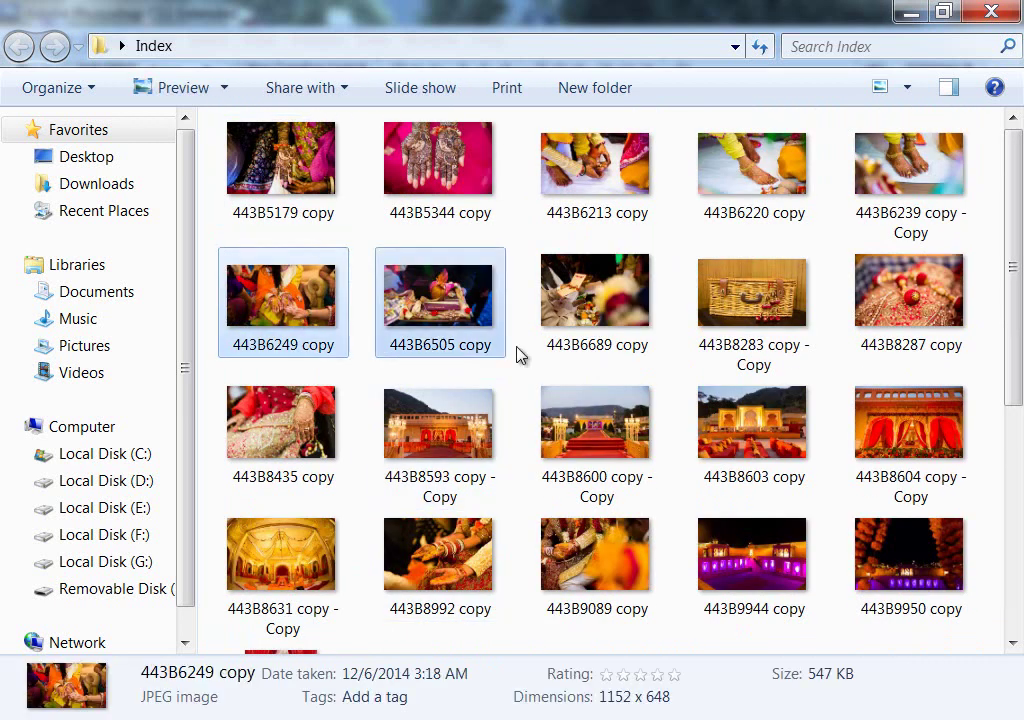
ctrl+click(440, 300)
ctrl+click(597, 300)
ctrl+click(754, 300)
ctrl+click(910, 300)
ctrl+click(910, 425)
mouse_move(754, 300)
mouse_down()
mouse_move(205, 705)
mouse_move(464, 220)
mouse_up()
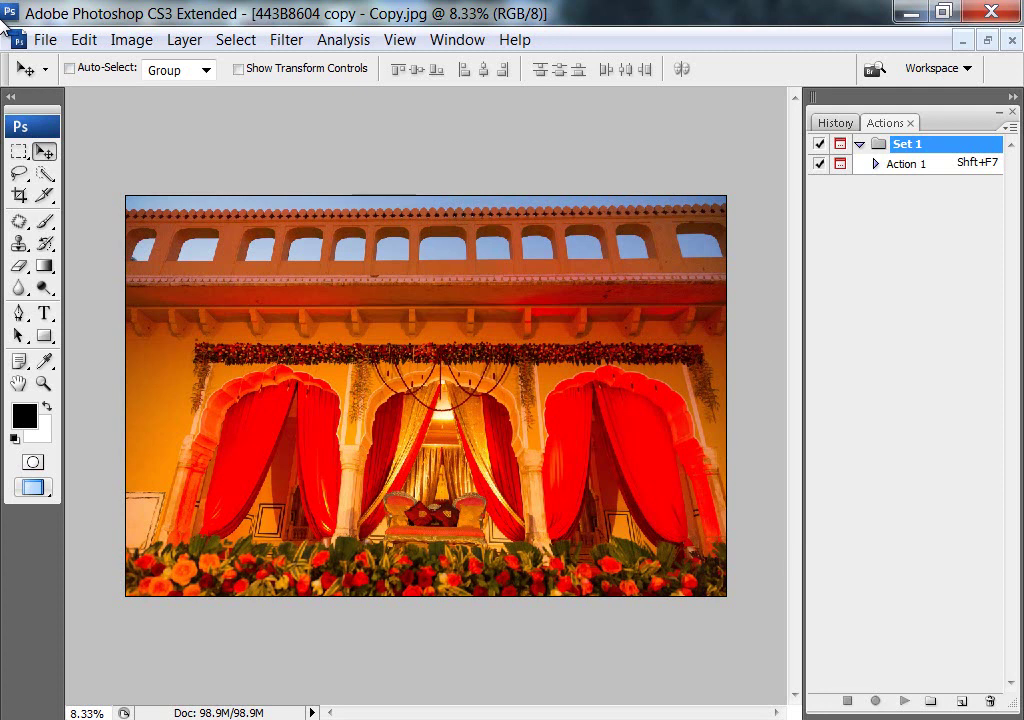
Step: Play Action 1 until it stops at the Open step showing temp photos 01 to 07
click(900, 165)
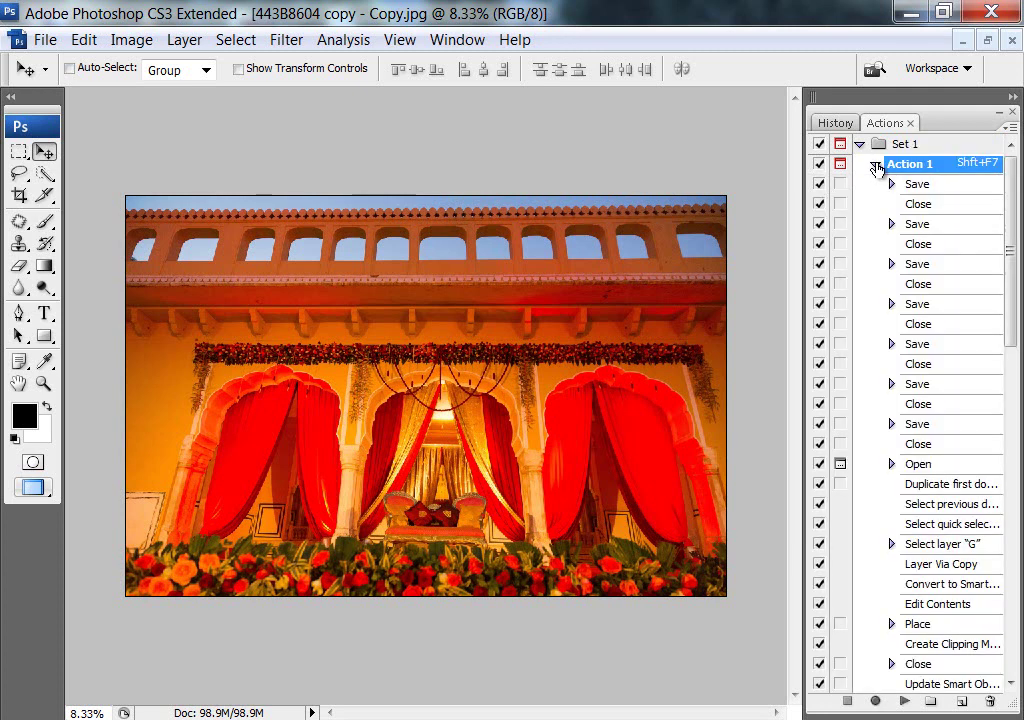
click(903, 701)
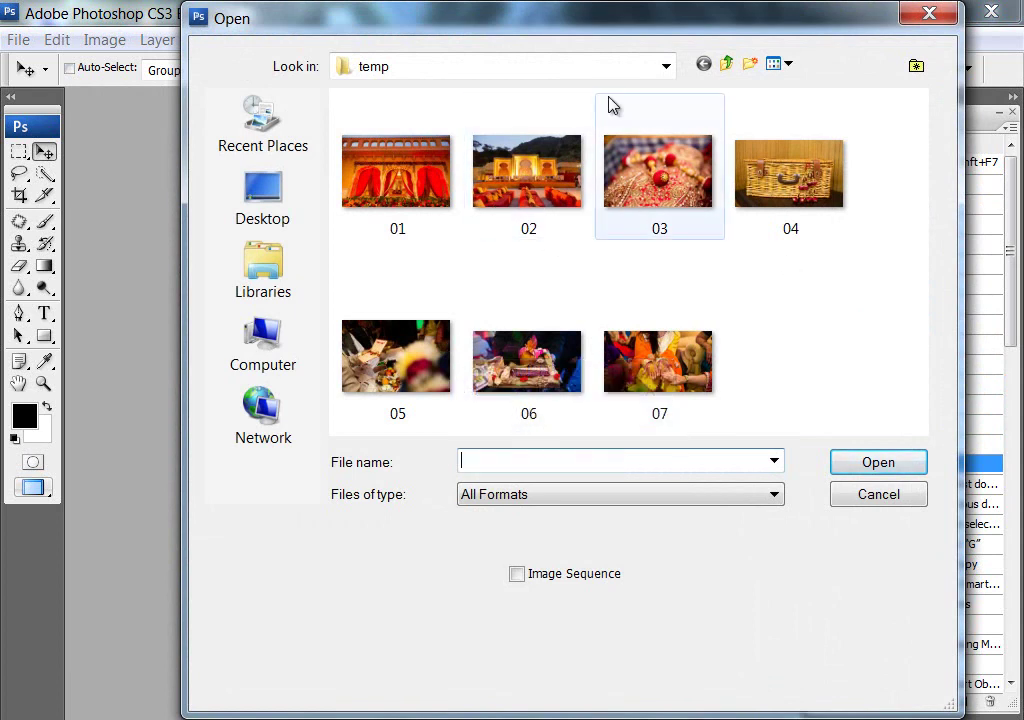
Step: Browse to the PSD=7 template folder inside Action Album Design on Local Disk (G:)
drag(622, 27, 230, 155)
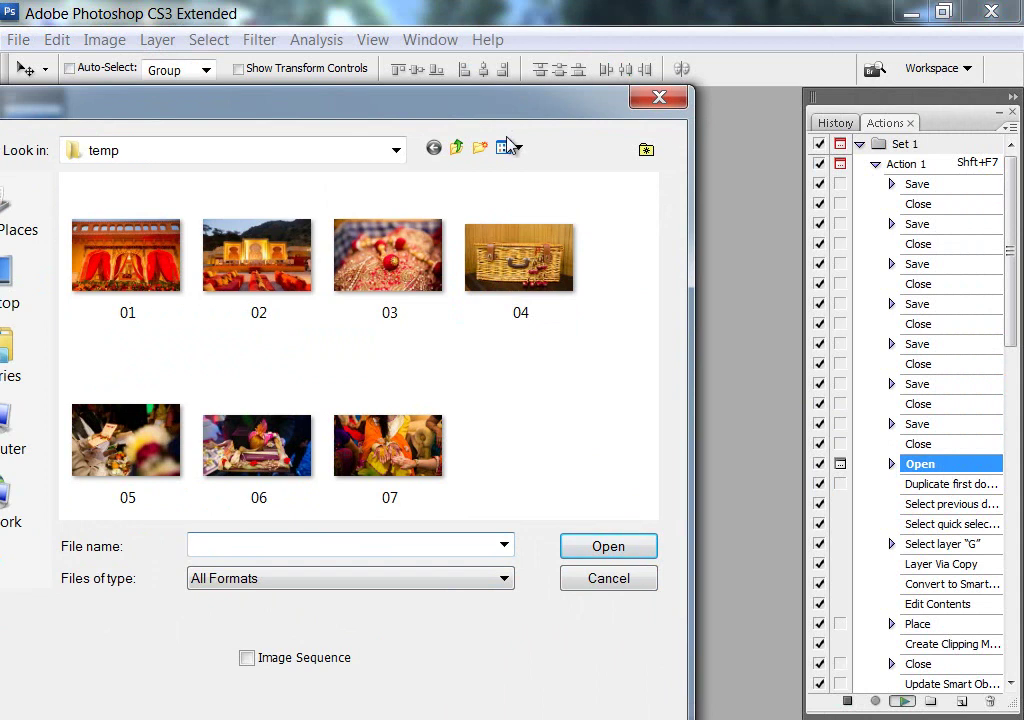
mouse_move(355, 90)
mouse_down()
mouse_move(700, 77)
mouse_move(567, 54)
mouse_up()
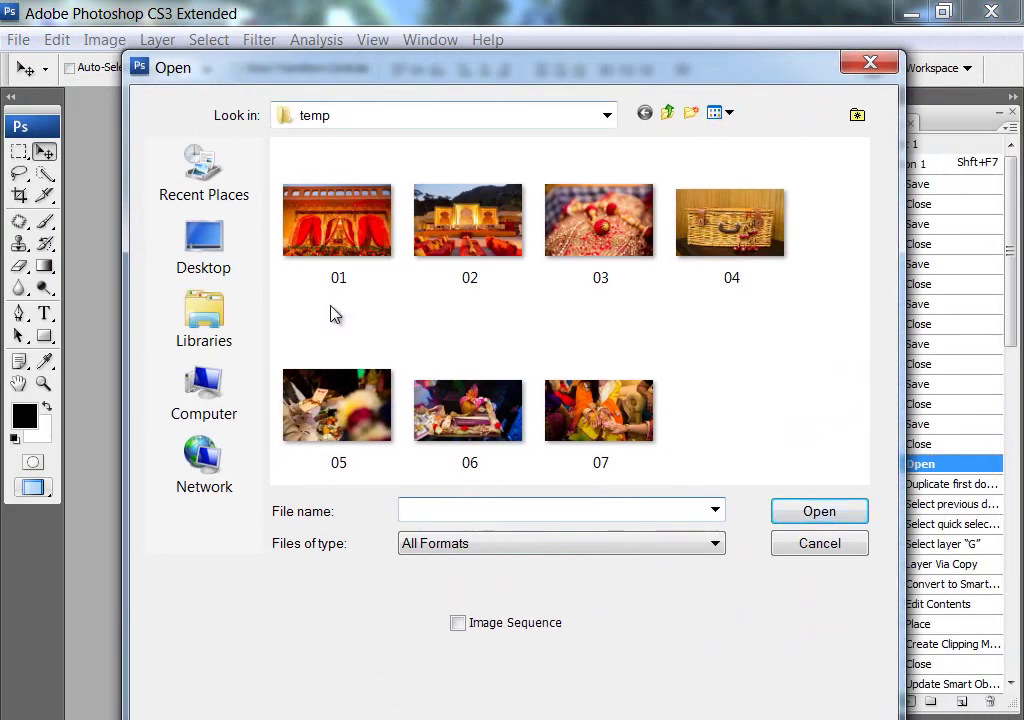
click(333, 119)
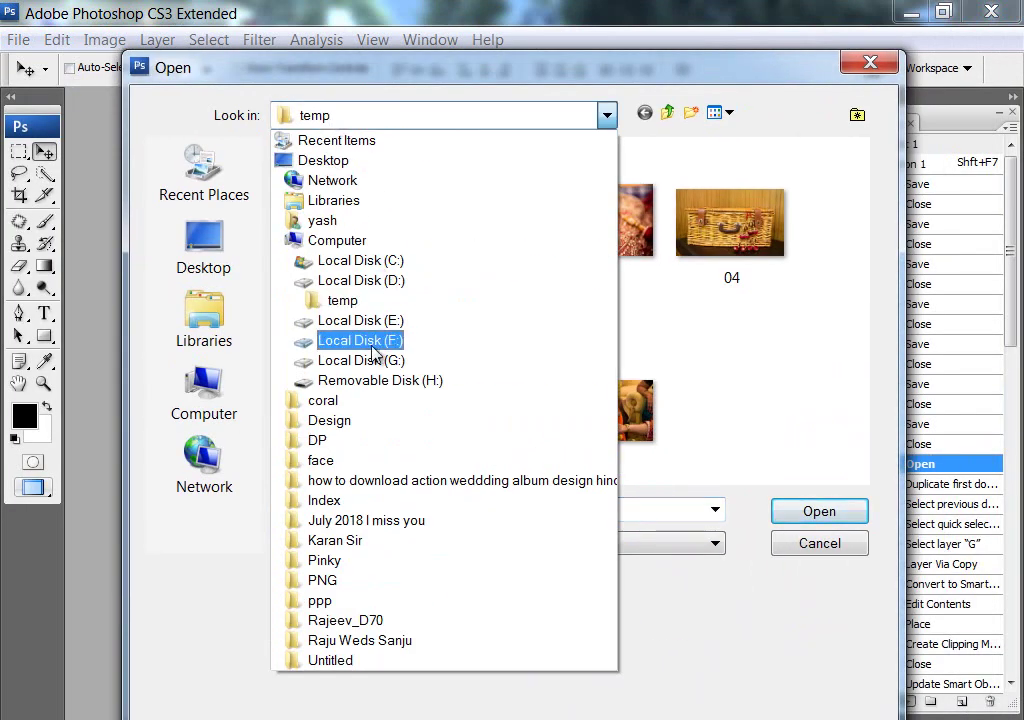
click(372, 360)
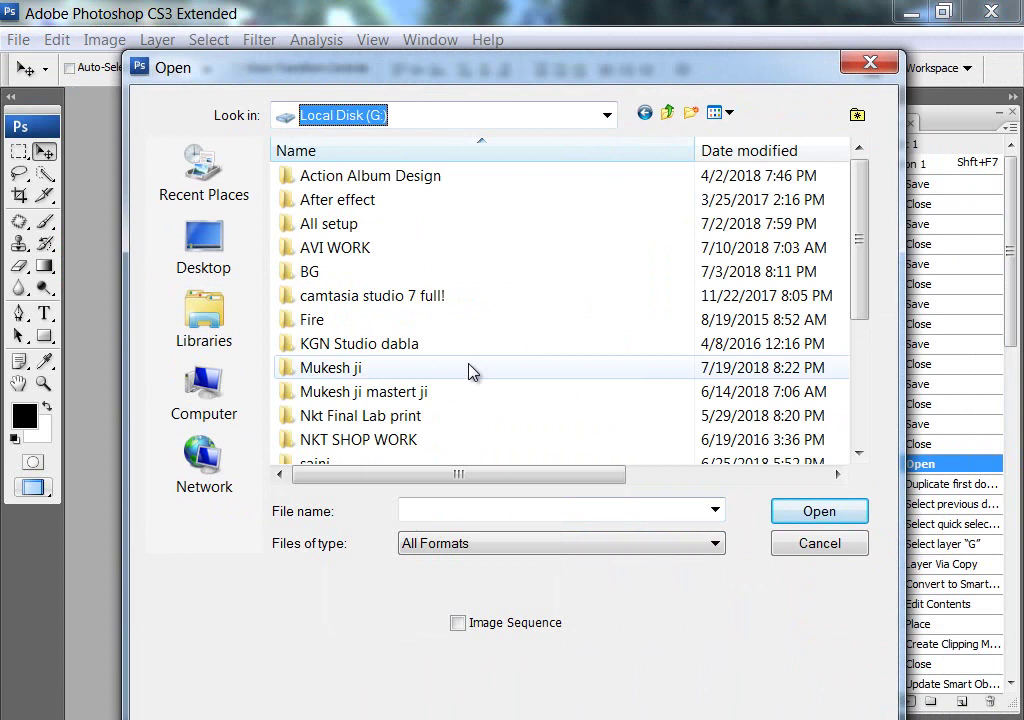
double_click(374, 177)
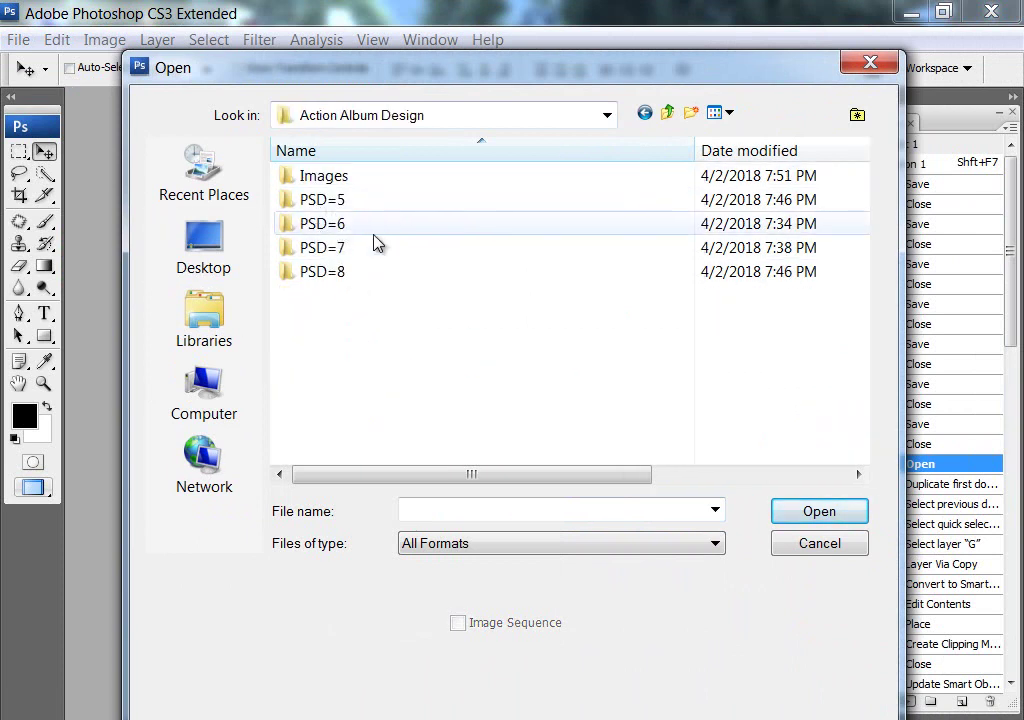
click(352, 278)
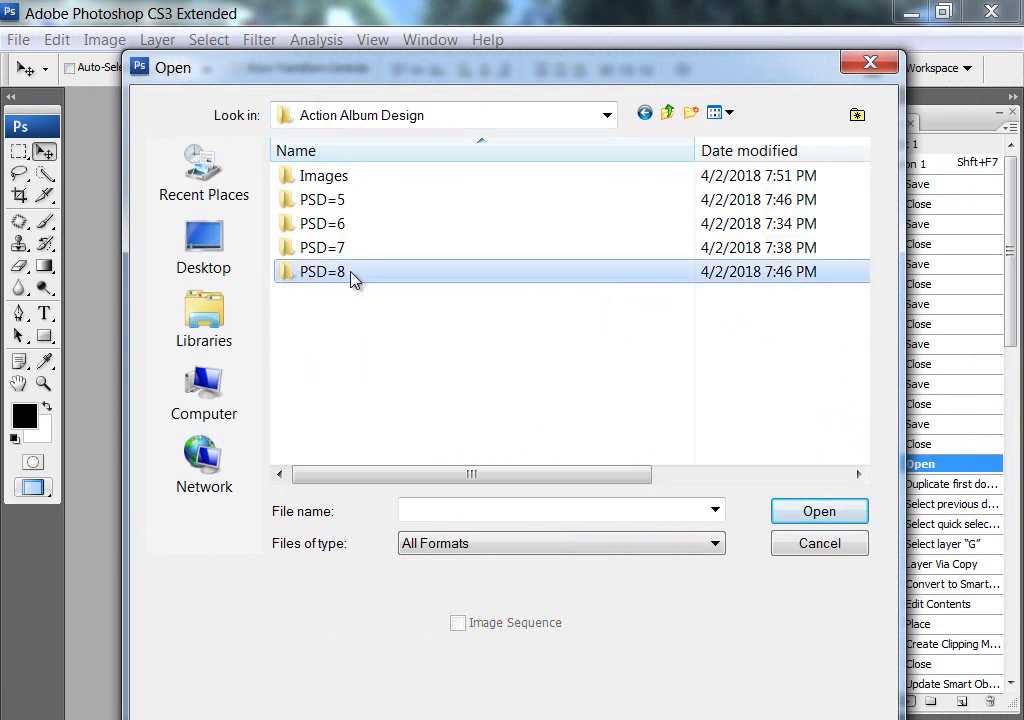
click(340, 254)
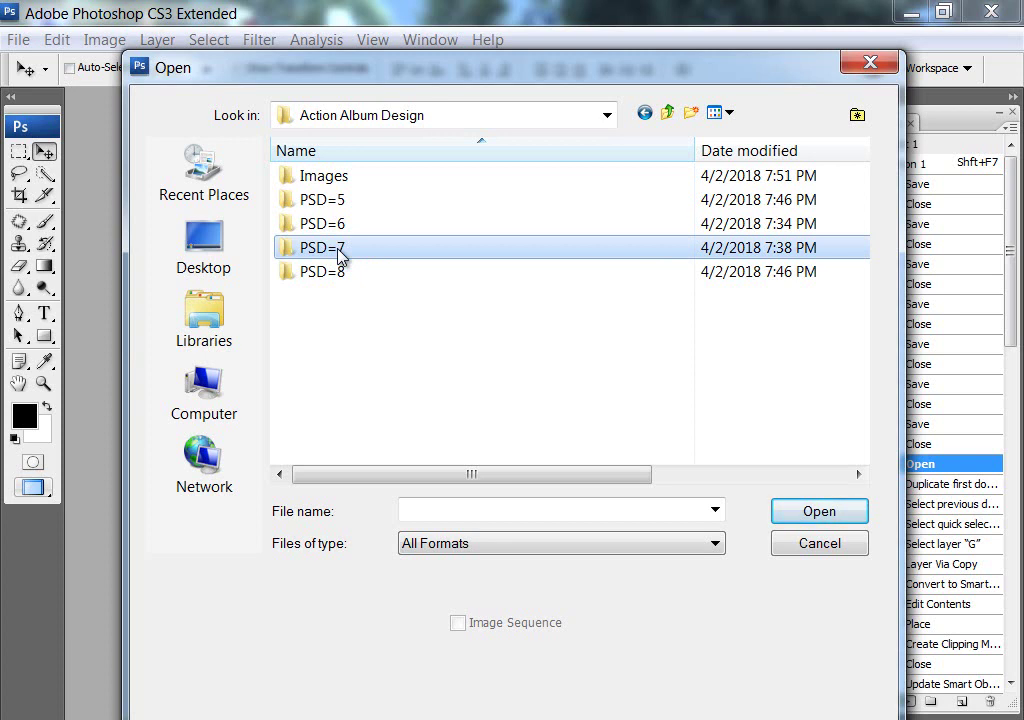
double_click(340, 250)
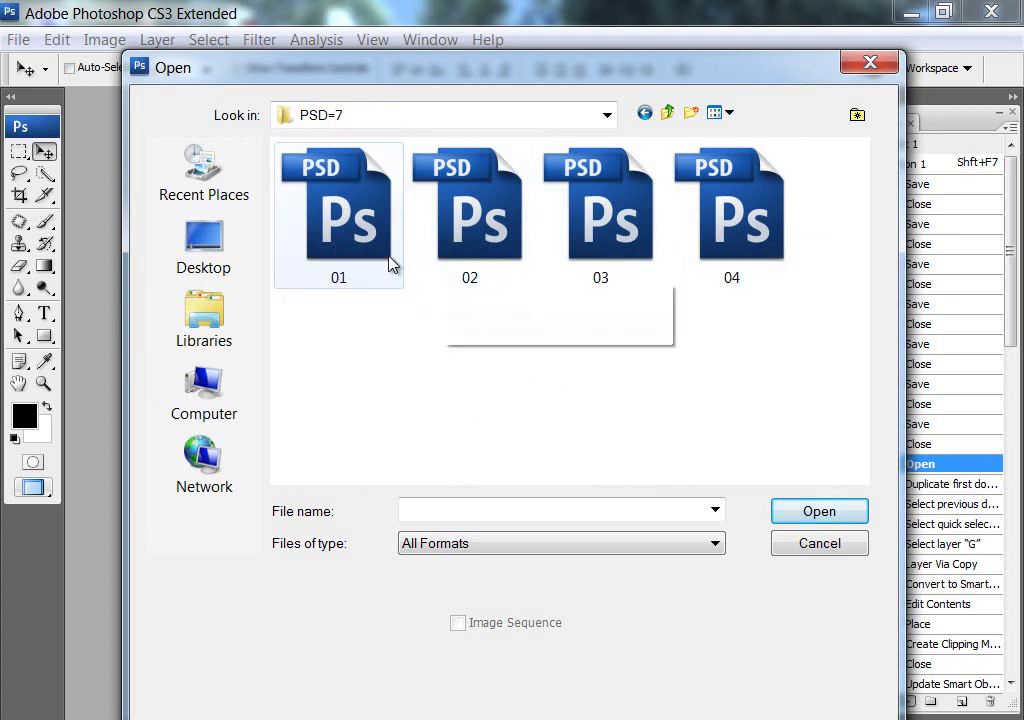
Step: Open template 03 from the PSD=7 folder as the next album page
click(428, 237)
click(608, 235)
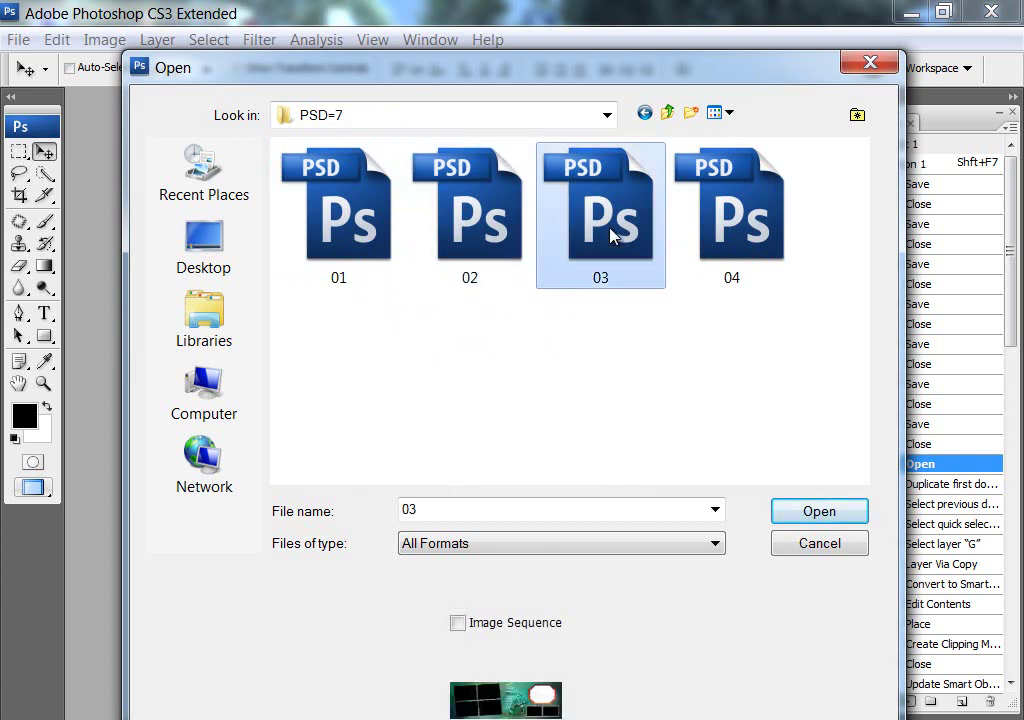
click(745, 225)
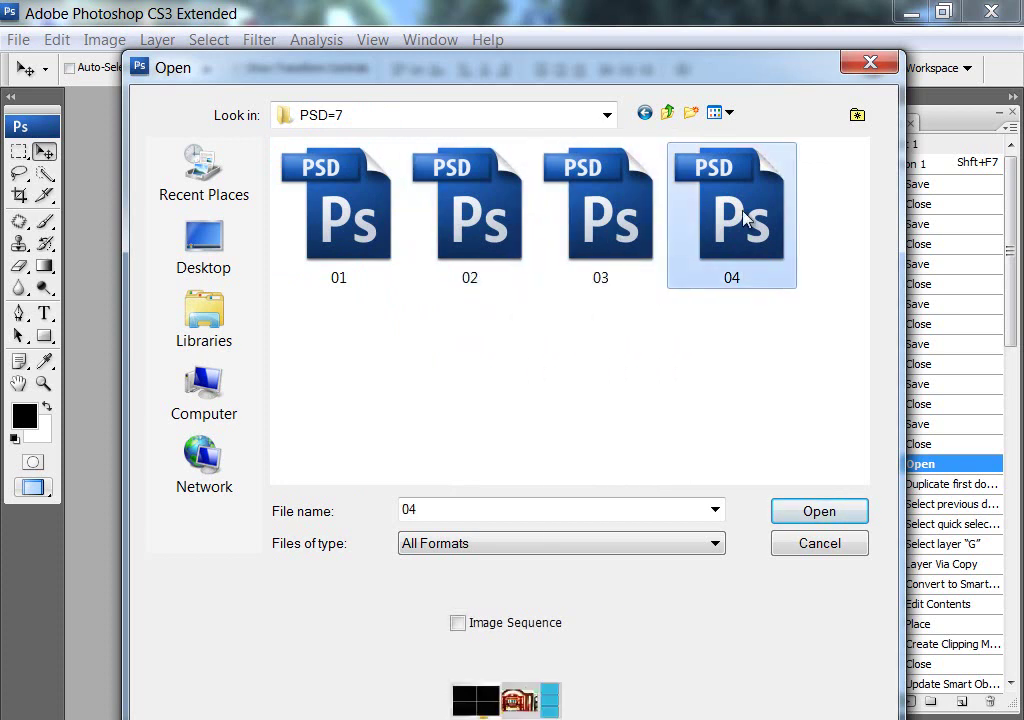
click(590, 231)
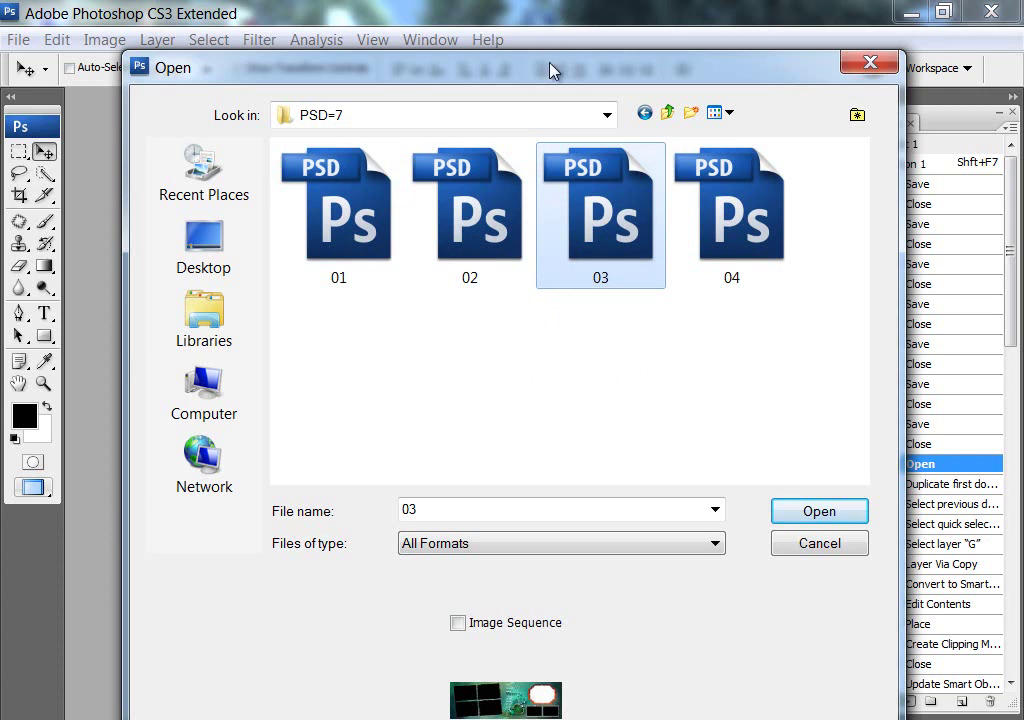
drag(551, 69, 543, 32)
click(718, 184)
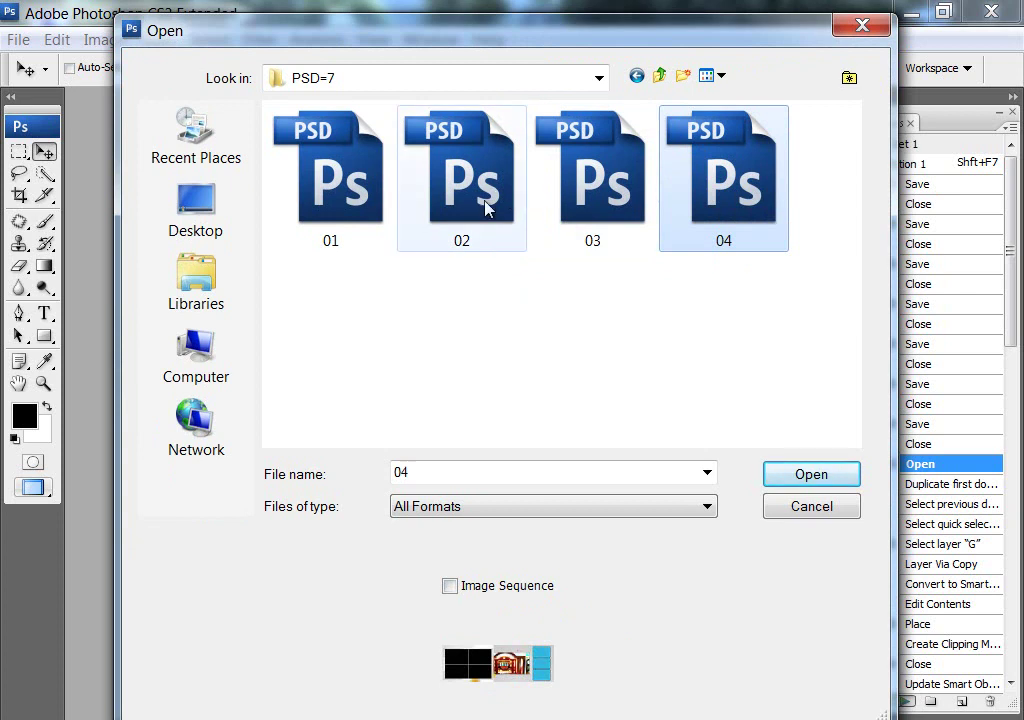
click(590, 200)
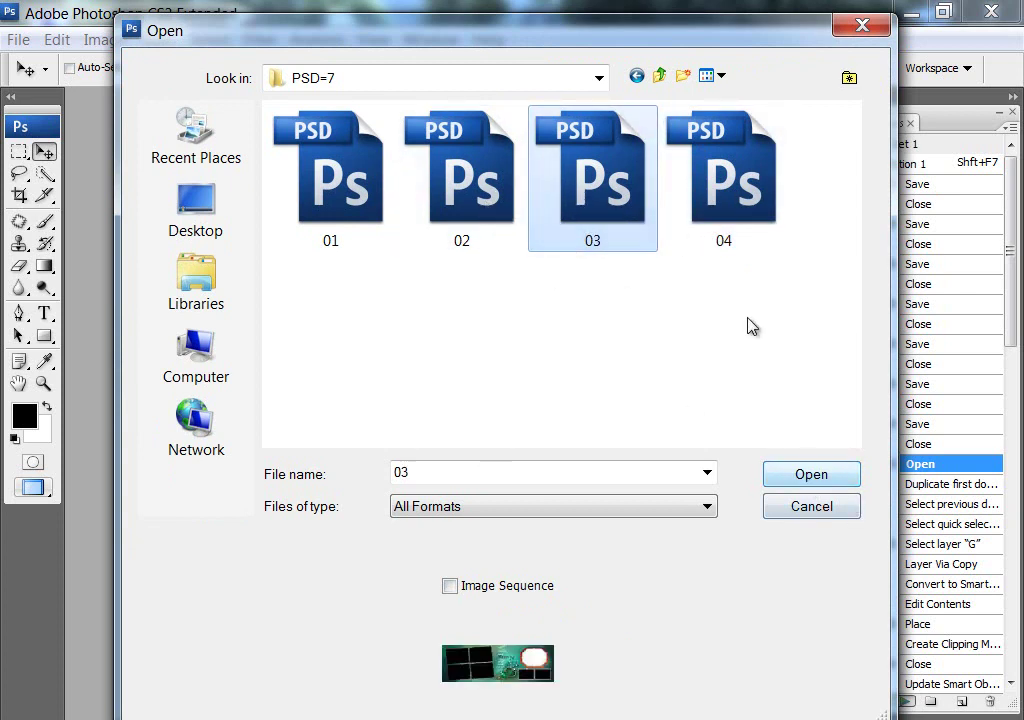
click(825, 487)
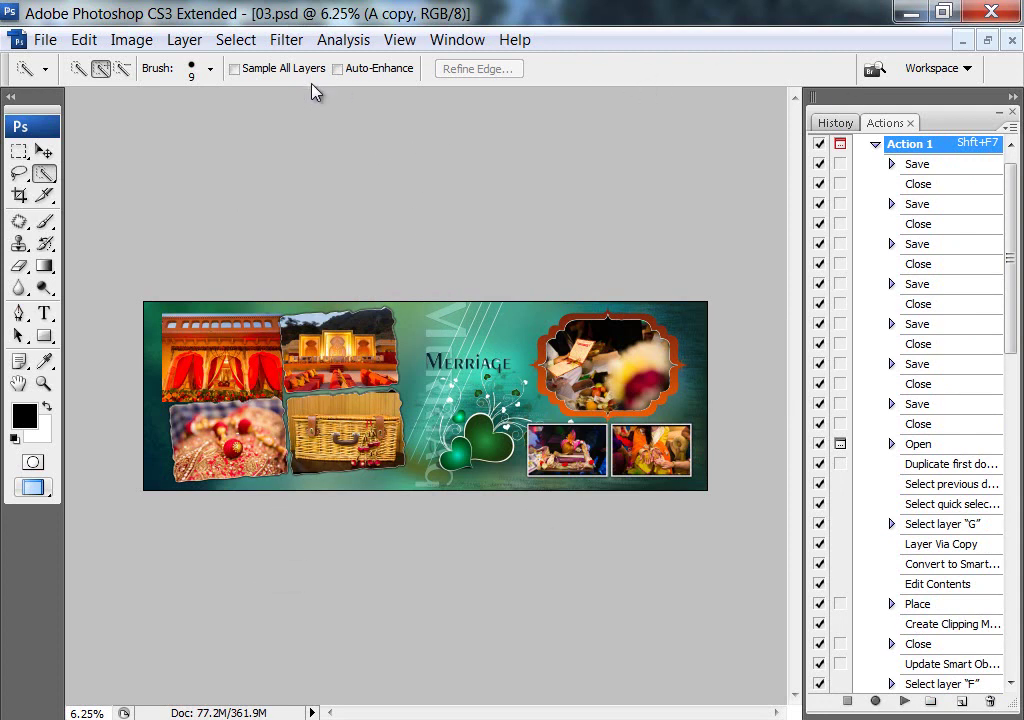
Step: Close all the open 03 album documents
click(44, 151)
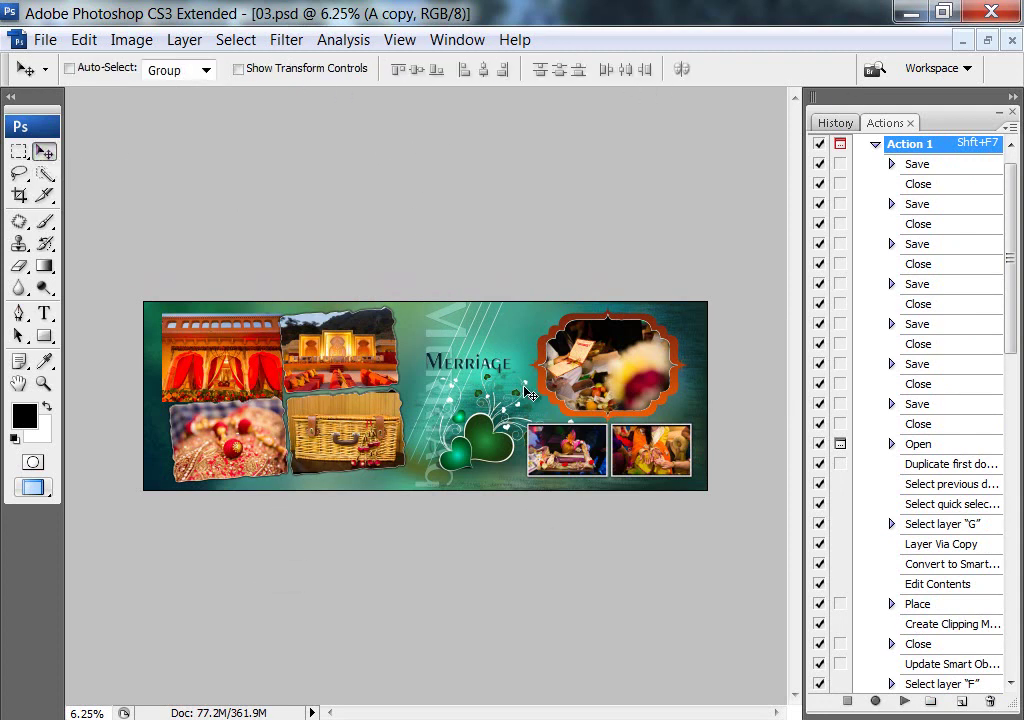
key(super)
key(super)
key(ctrl+alt+w)
click(555, 295)
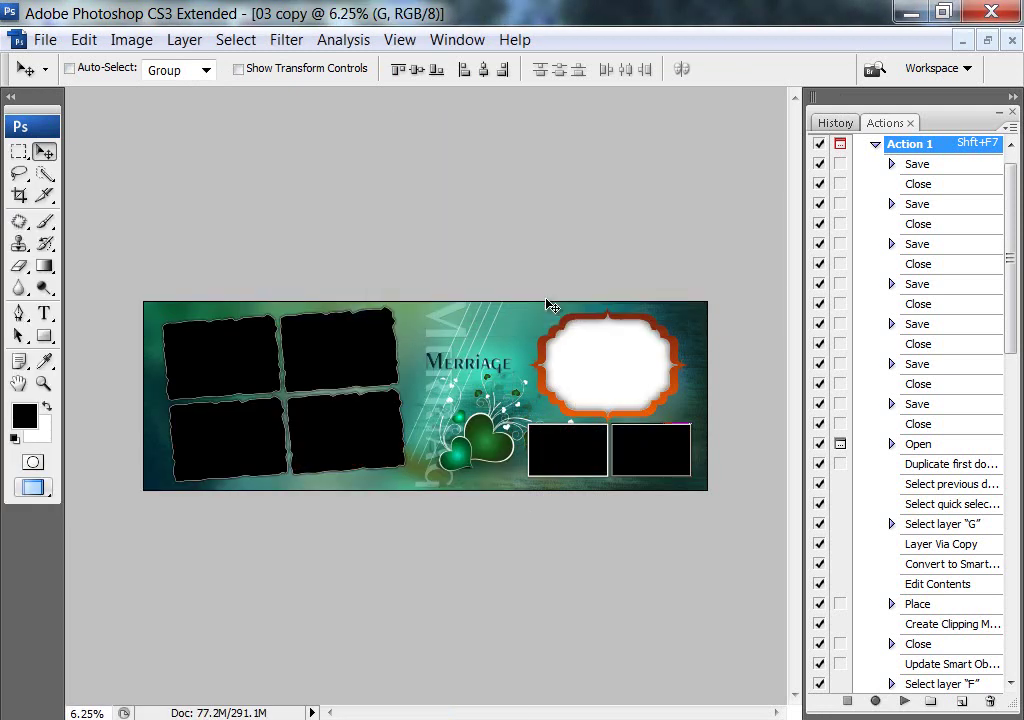
click(548, 300)
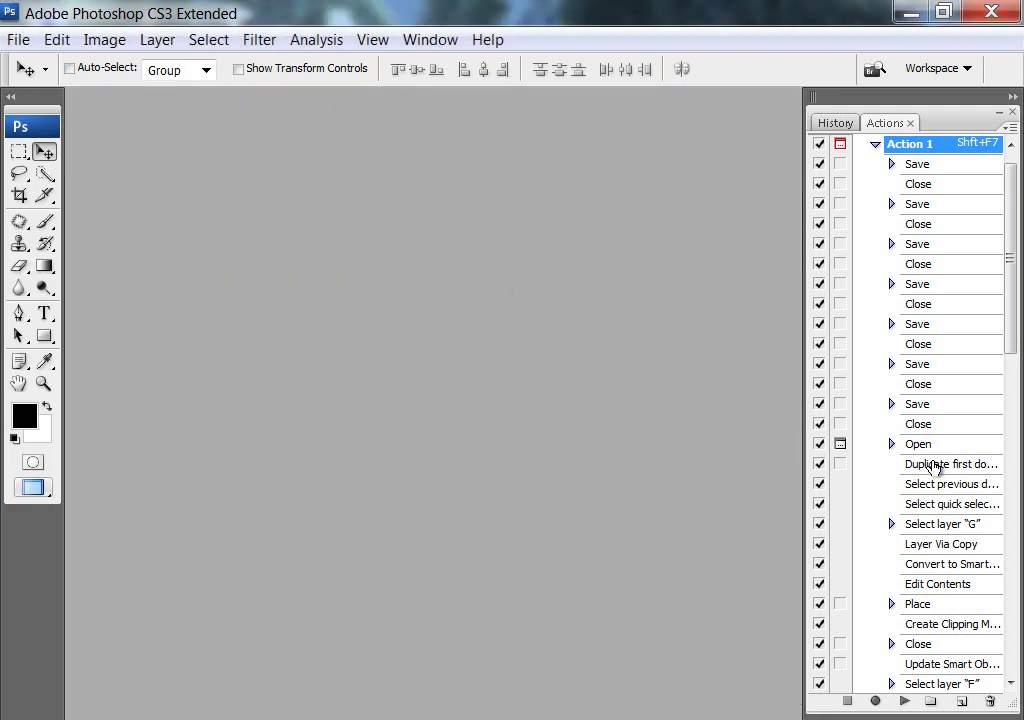
Step: Replay the action from its Open step, loading template 01
click(970, 447)
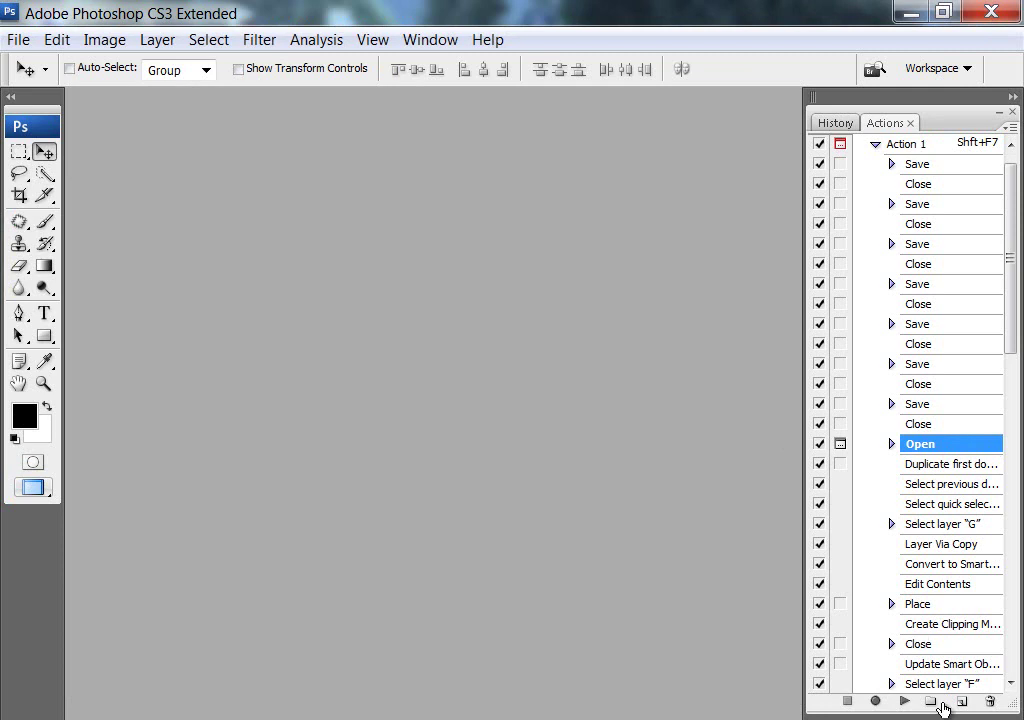
click(904, 701)
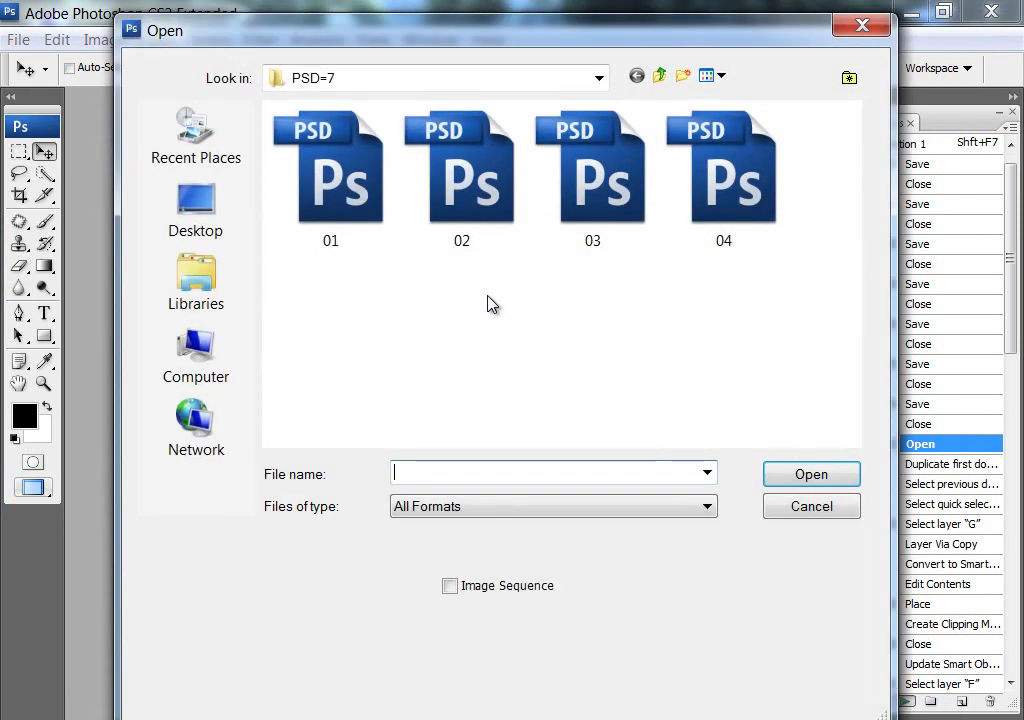
click(378, 202)
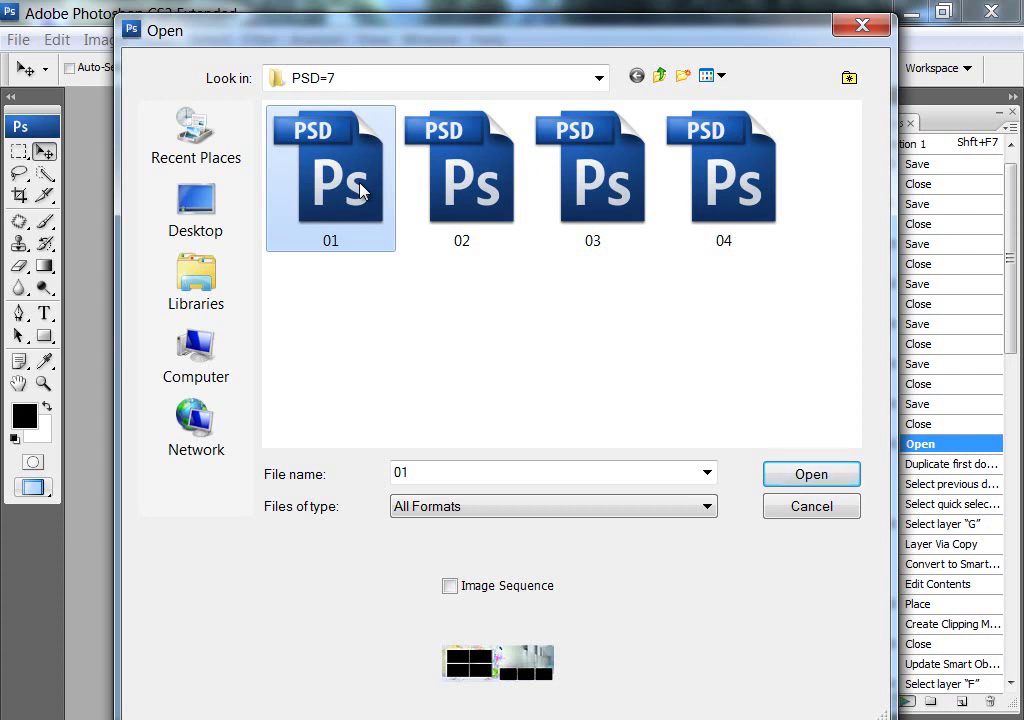
click(832, 475)
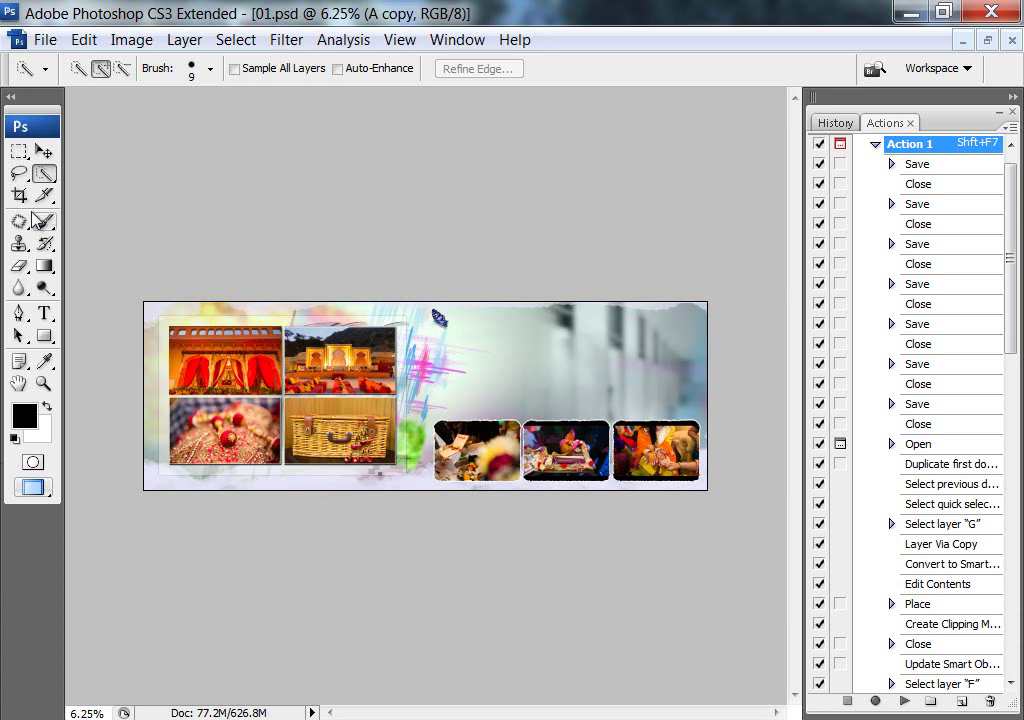
click(45, 150)
right_click(245, 351)
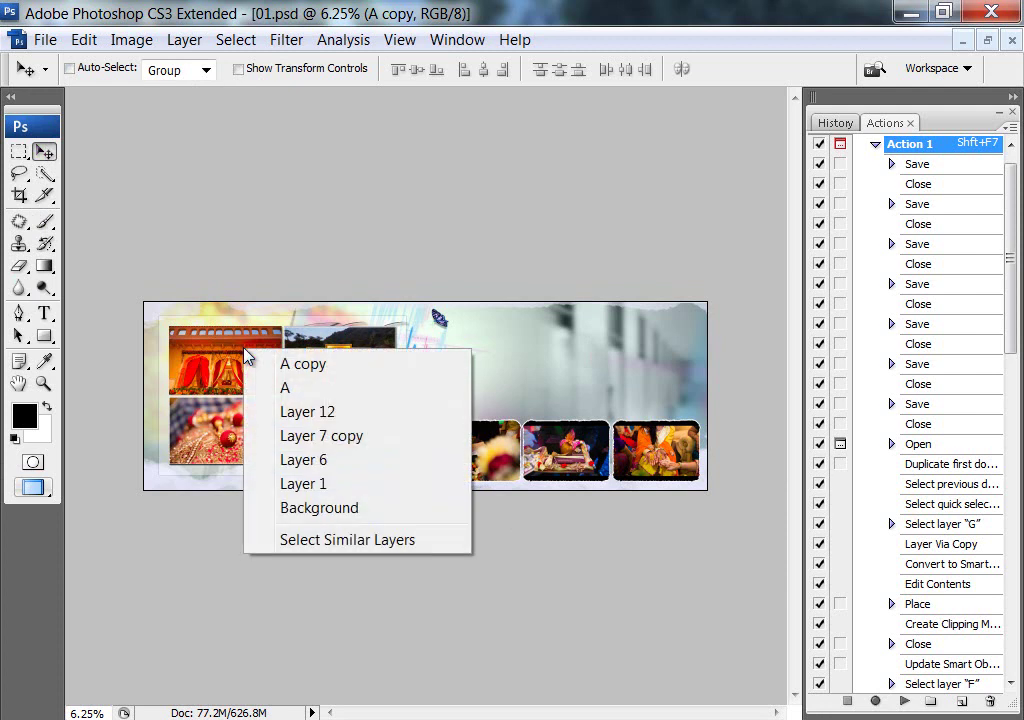
click(320, 390)
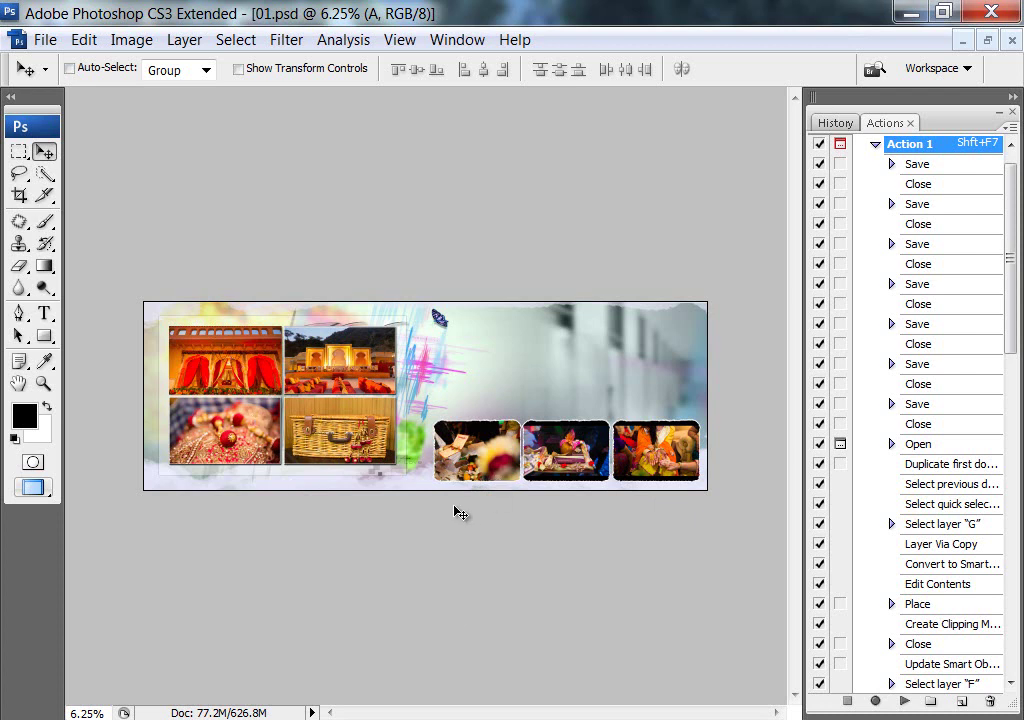
right_click(244, 351)
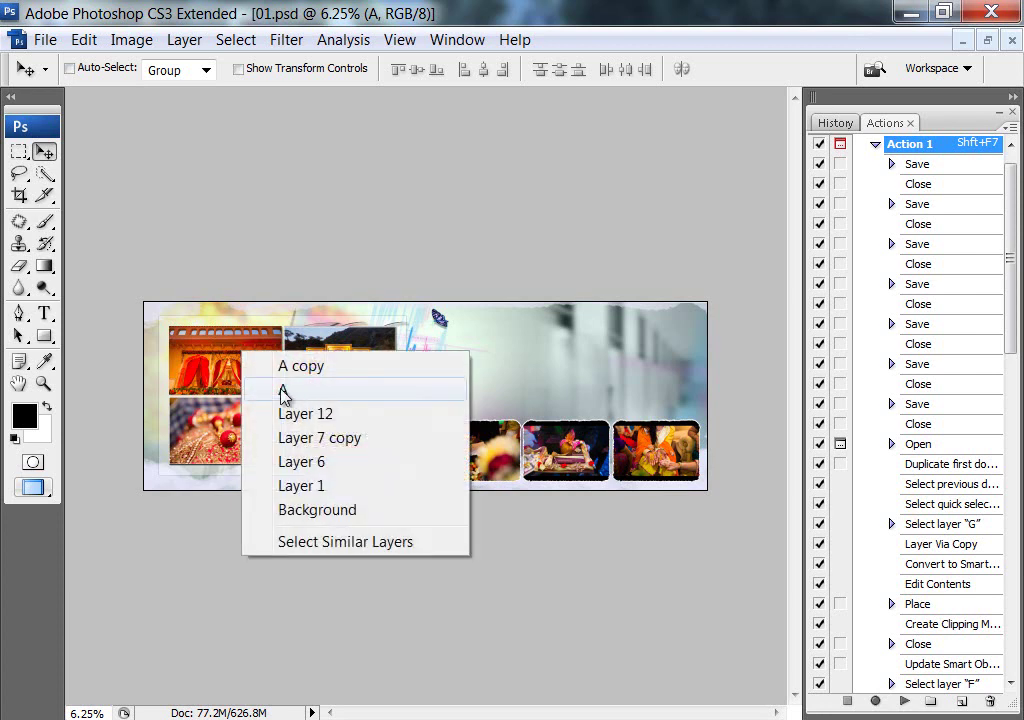
right_click(305, 340)
right_click(240, 432)
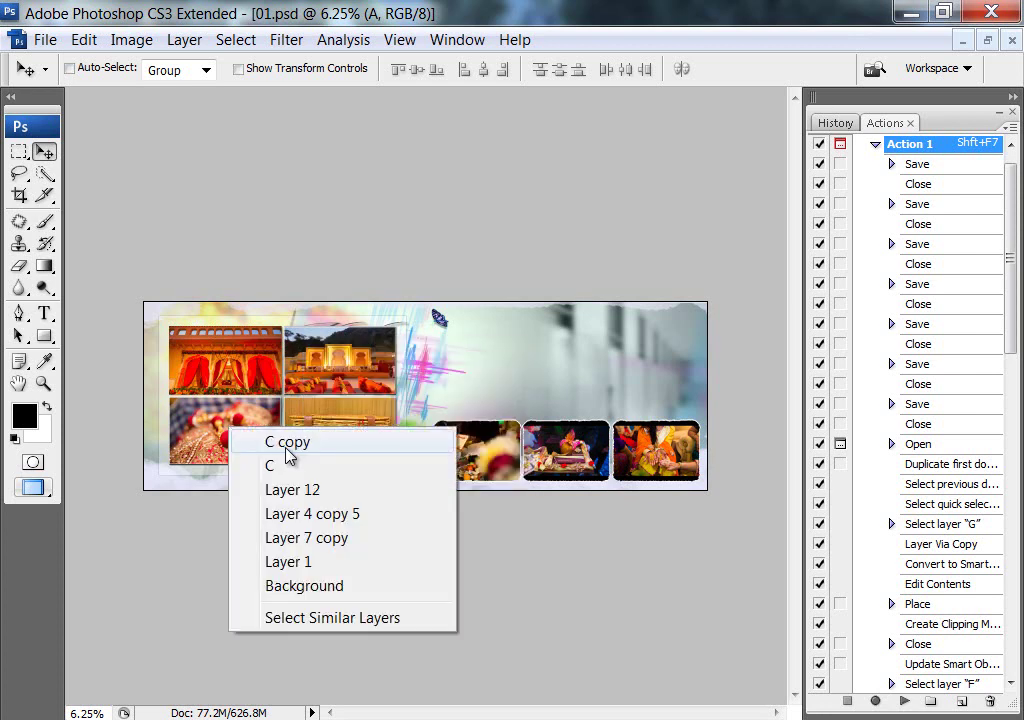
right_click(314, 422)
right_click(463, 434)
right_click(597, 393)
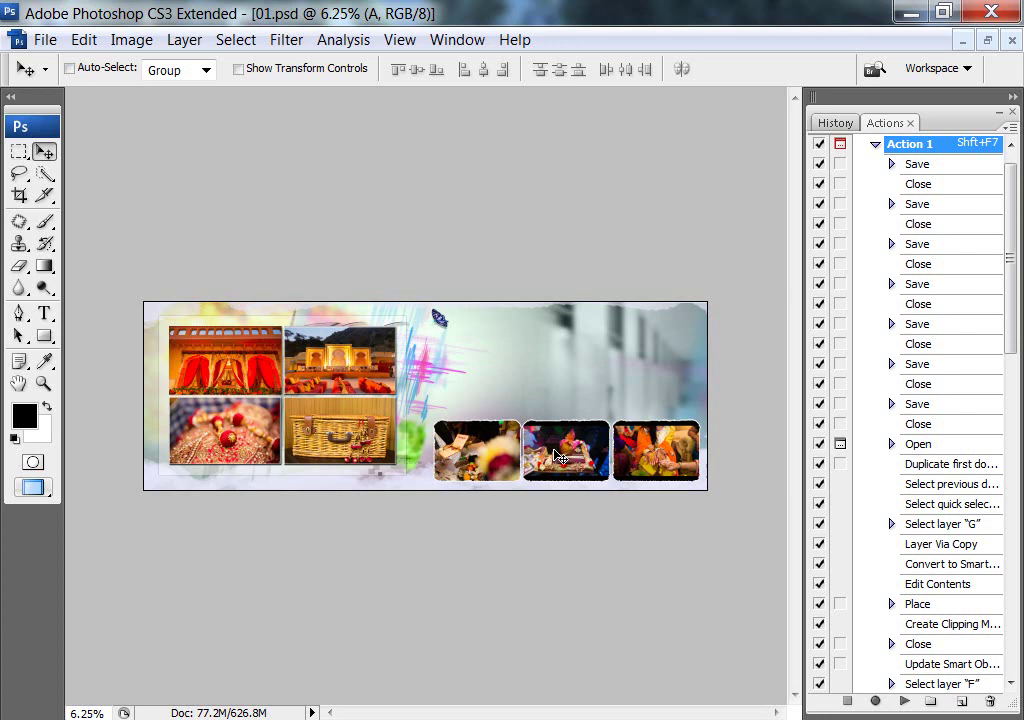
right_click(592, 457)
right_click(659, 455)
right_click(659, 455)
click(535, 411)
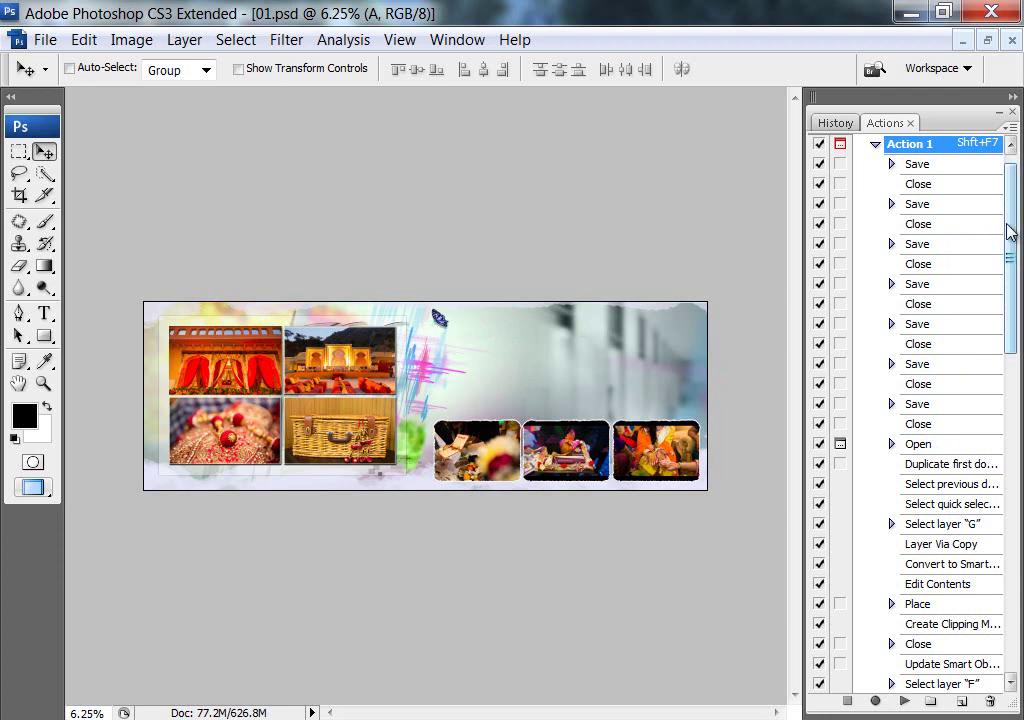
drag(1008, 232, 1008, 547)
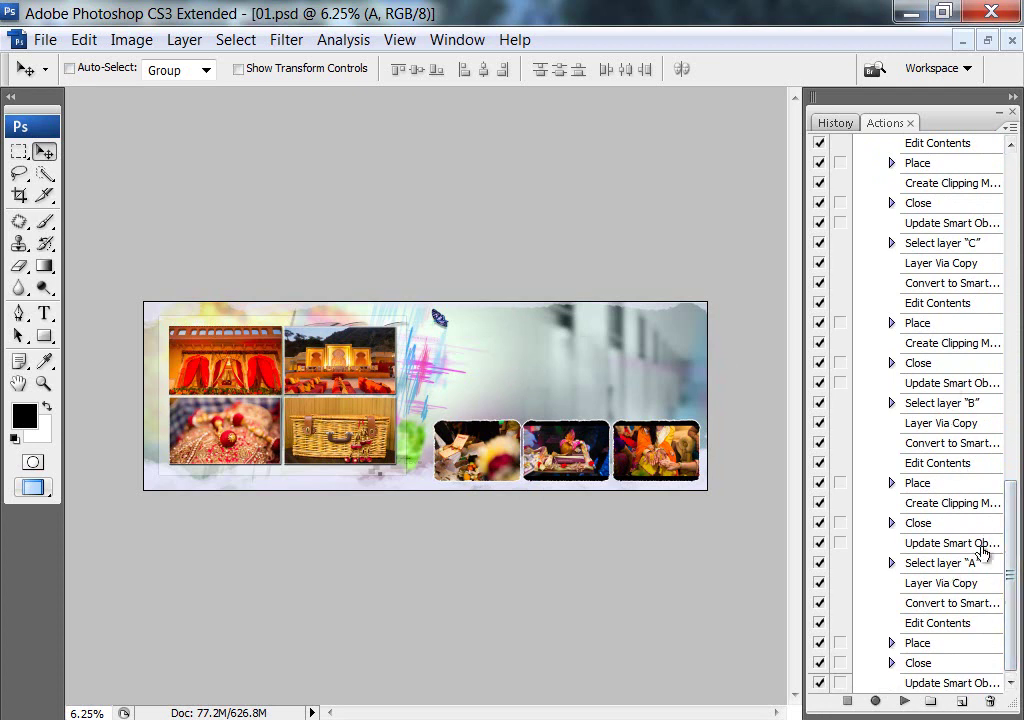
scroll(978, 521, up, 3)
scroll(978, 521, up, 6)
scroll(978, 521, up, 10)
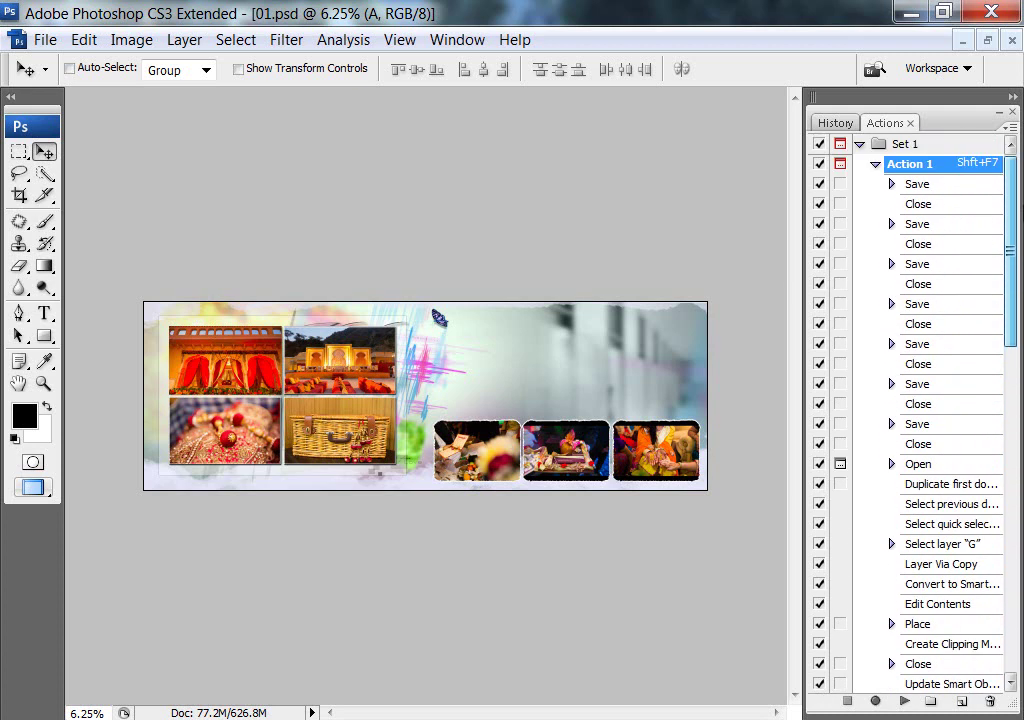